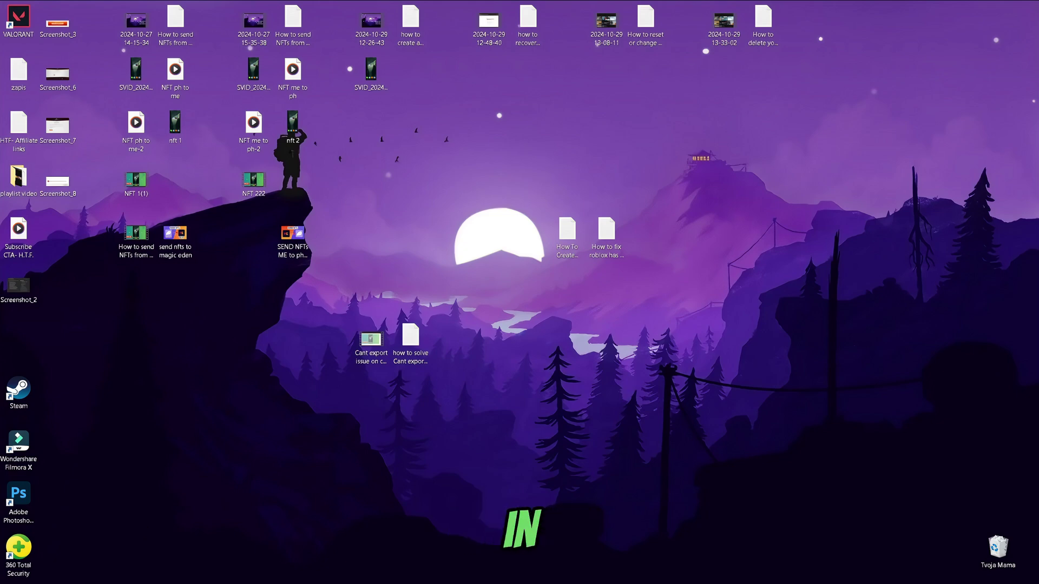
Step: Open the Run dialog from Windows search and clear its Open field for MSCONFIG
key(super+s)
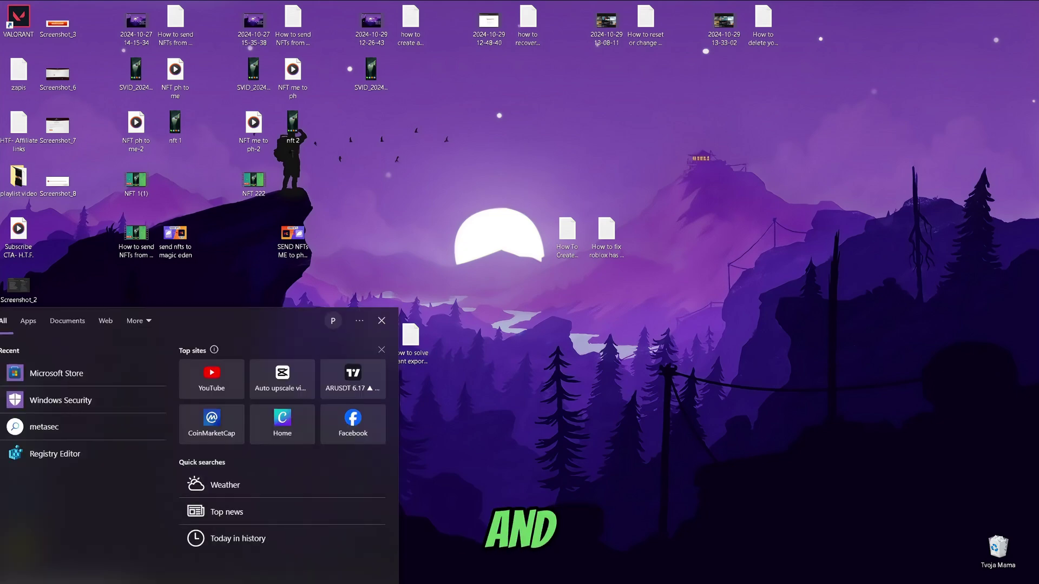
text(run)
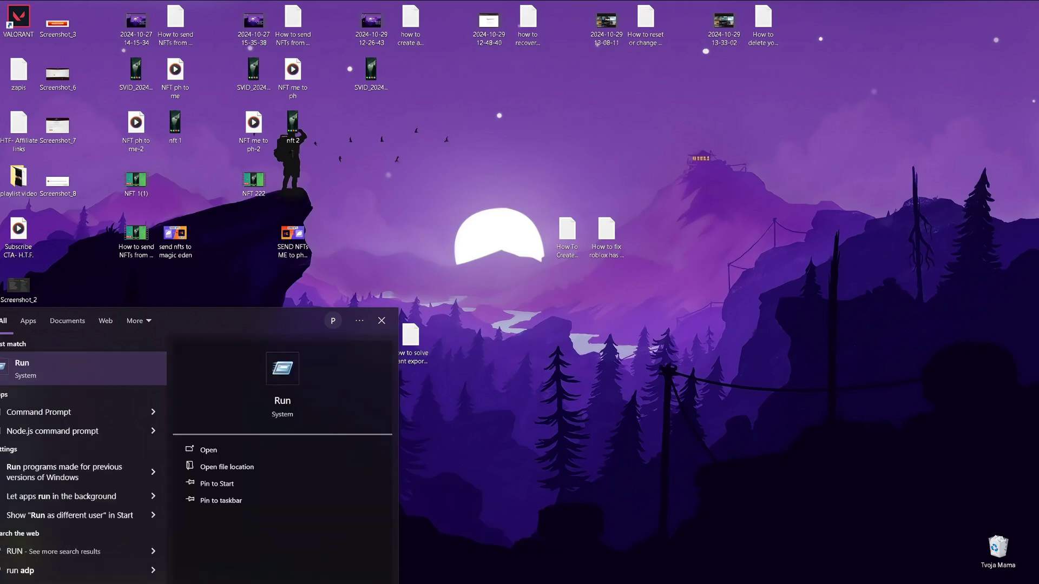
key(Return)
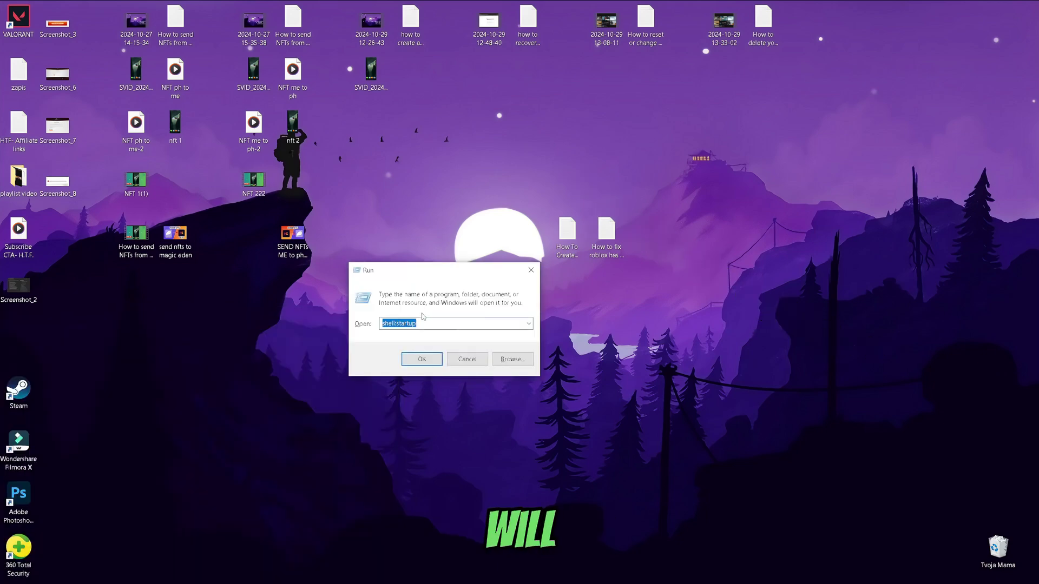
key(BackSpace)
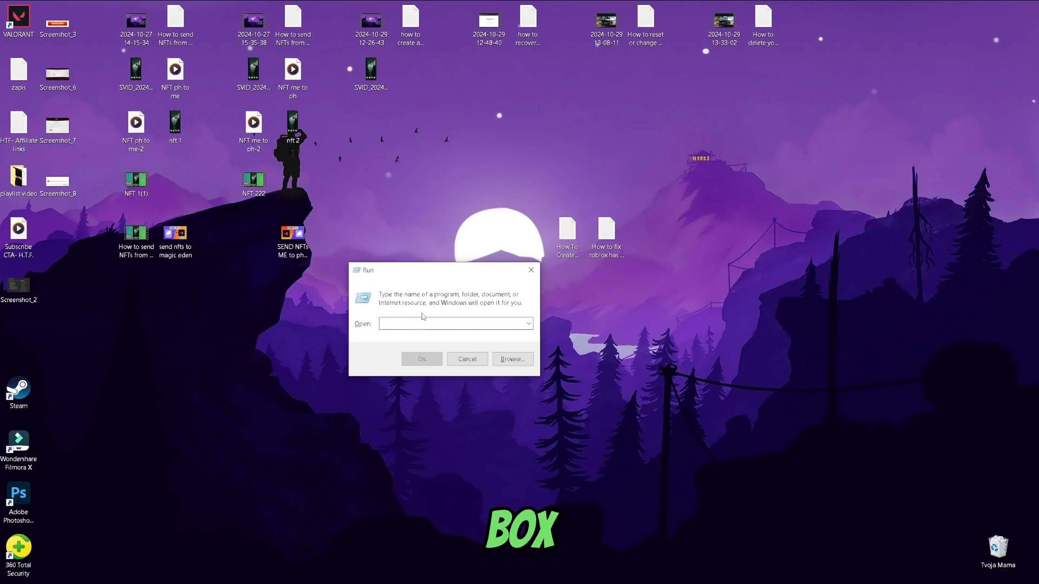
text(MS)
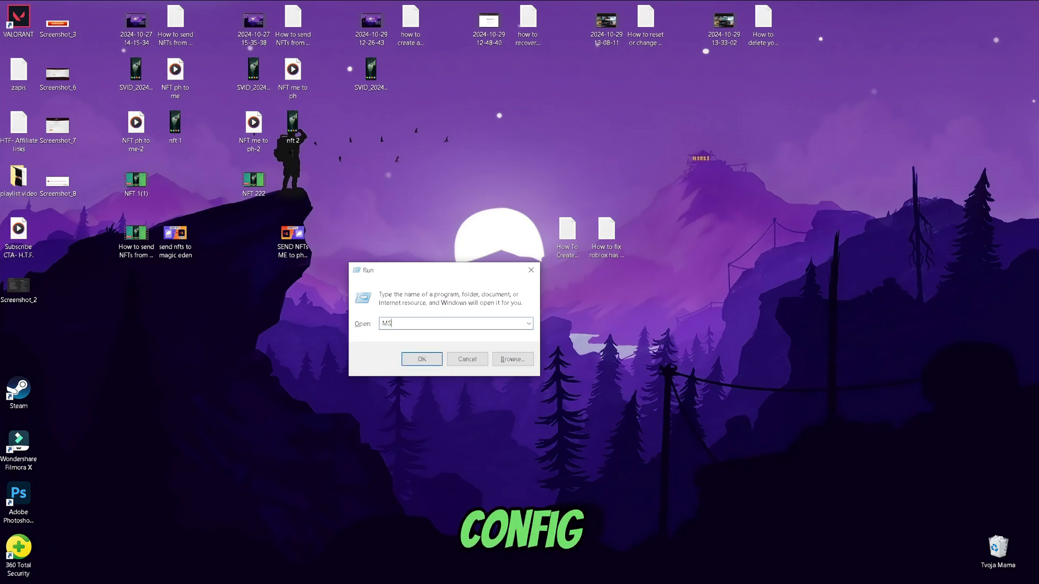
text(CONFIG)
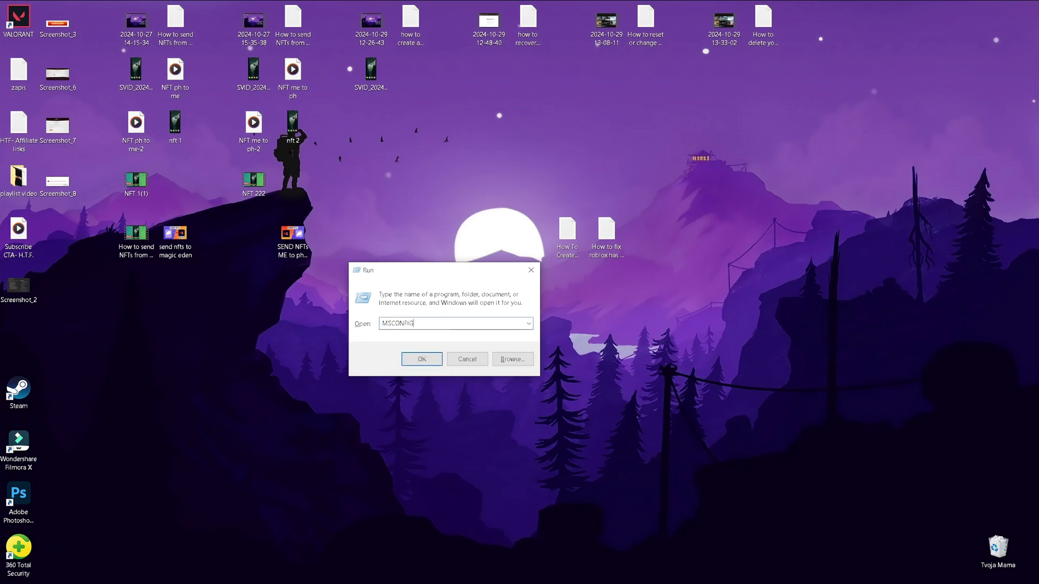
Step: Run MSCONFIG and show the Services tab of System Configuration
click(427, 362)
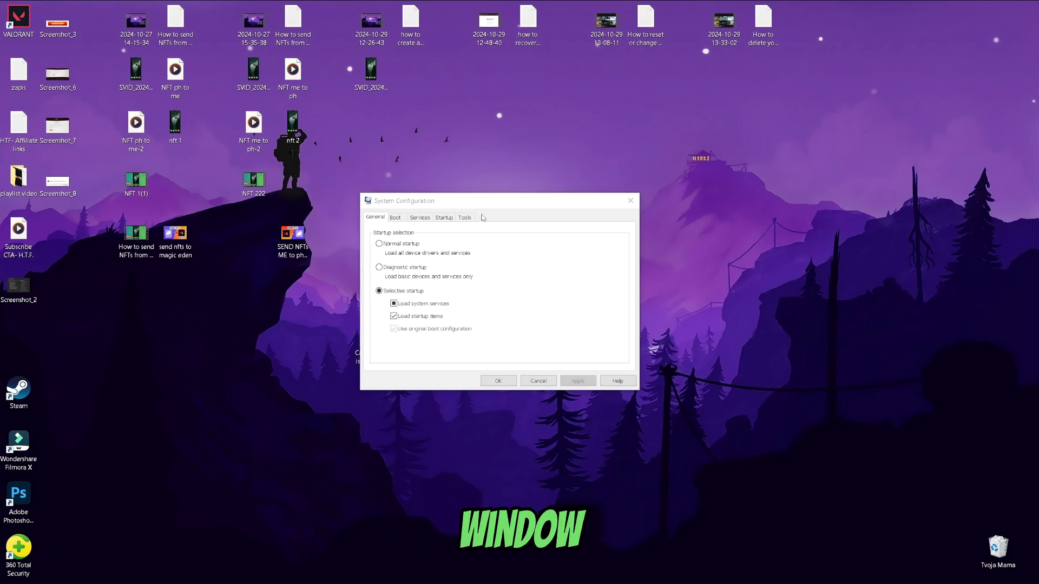
click(423, 221)
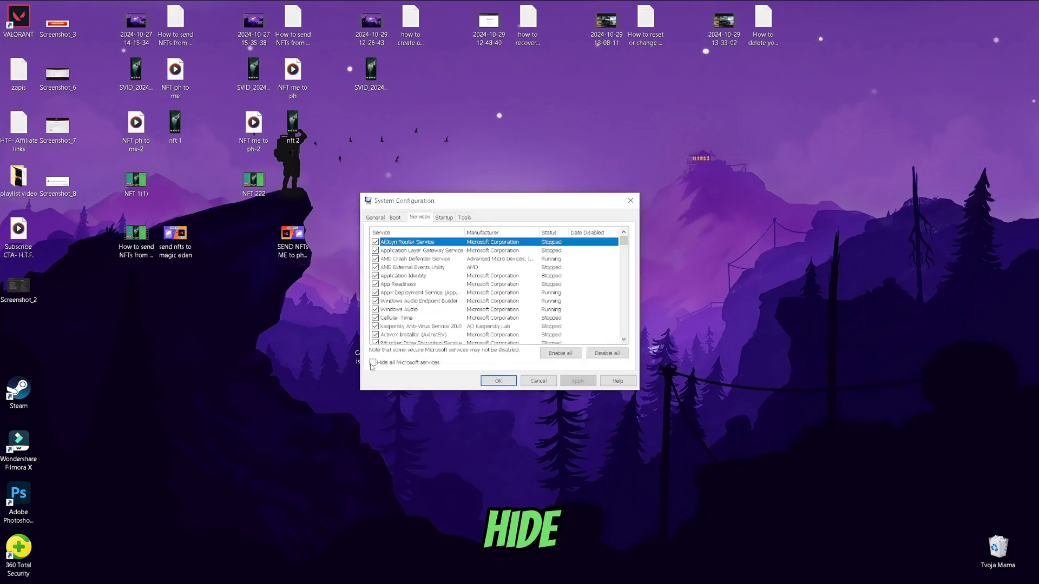
Step: Hide Microsoft services, disable all others, apply, and exit without restarting
click(373, 362)
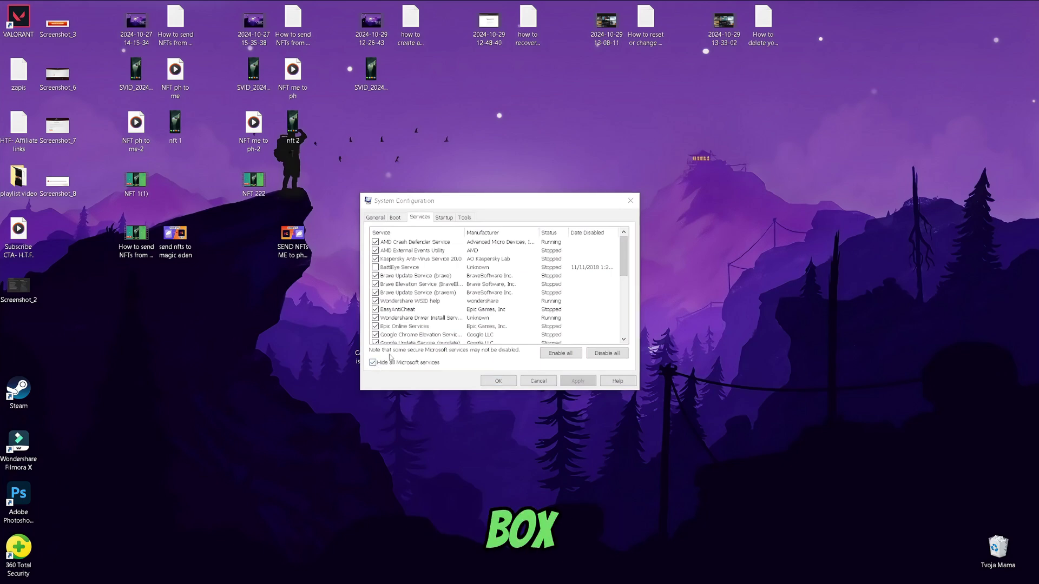
click(609, 357)
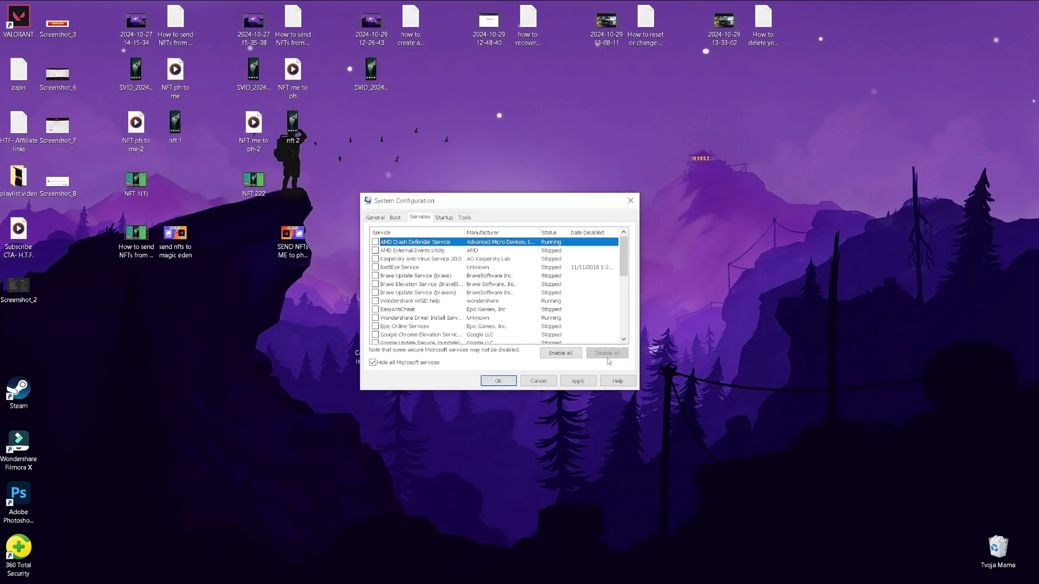
click(578, 383)
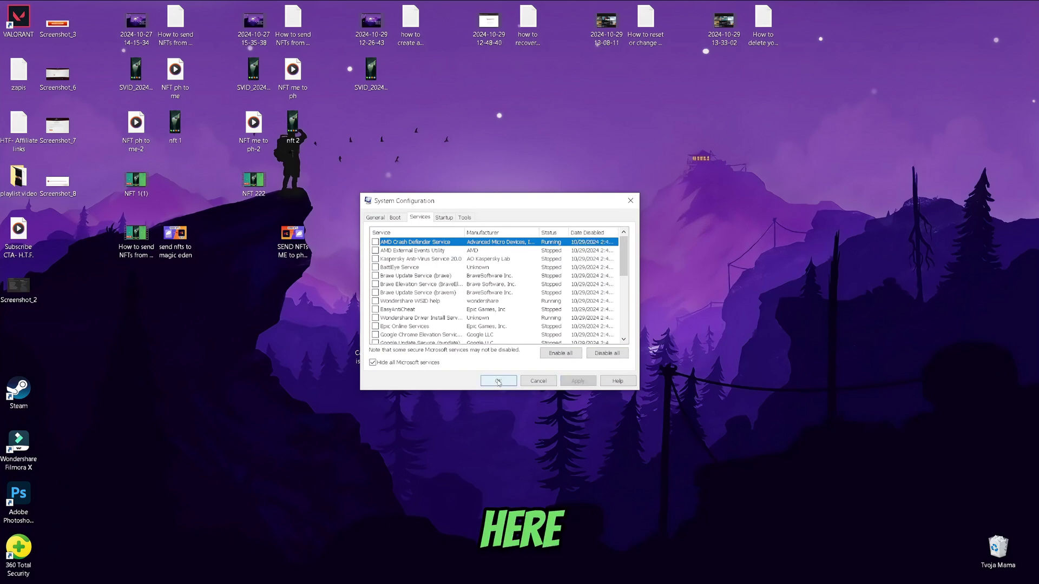
click(497, 382)
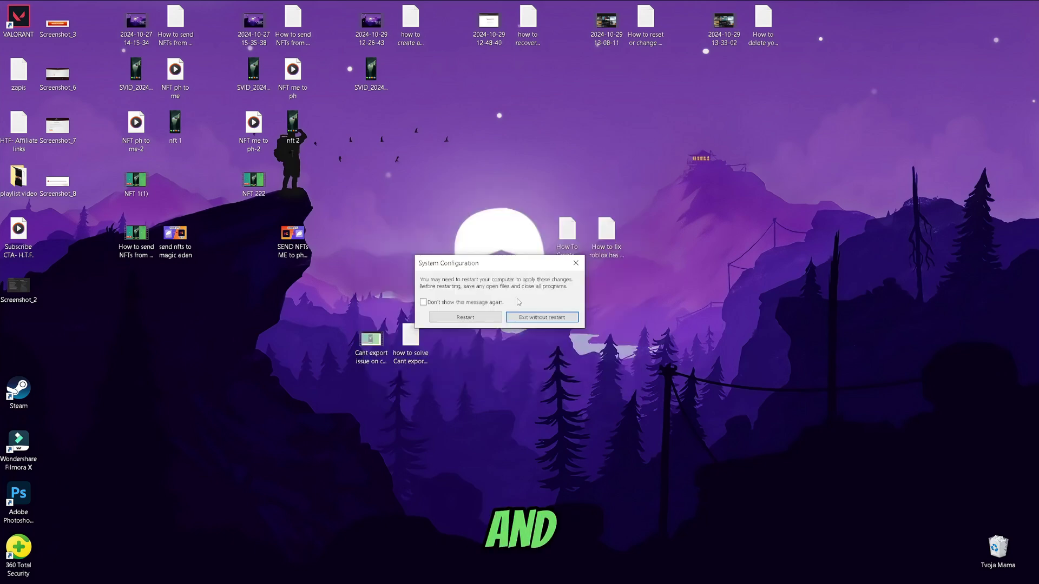
click(551, 321)
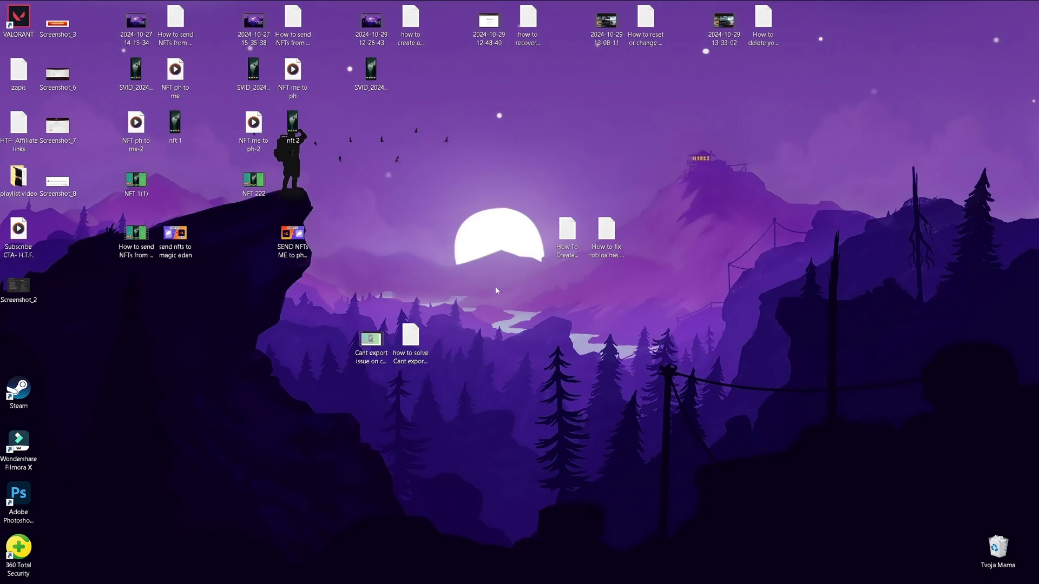
Step: Search for 'task manager' and open Task Manager
click(94, 572)
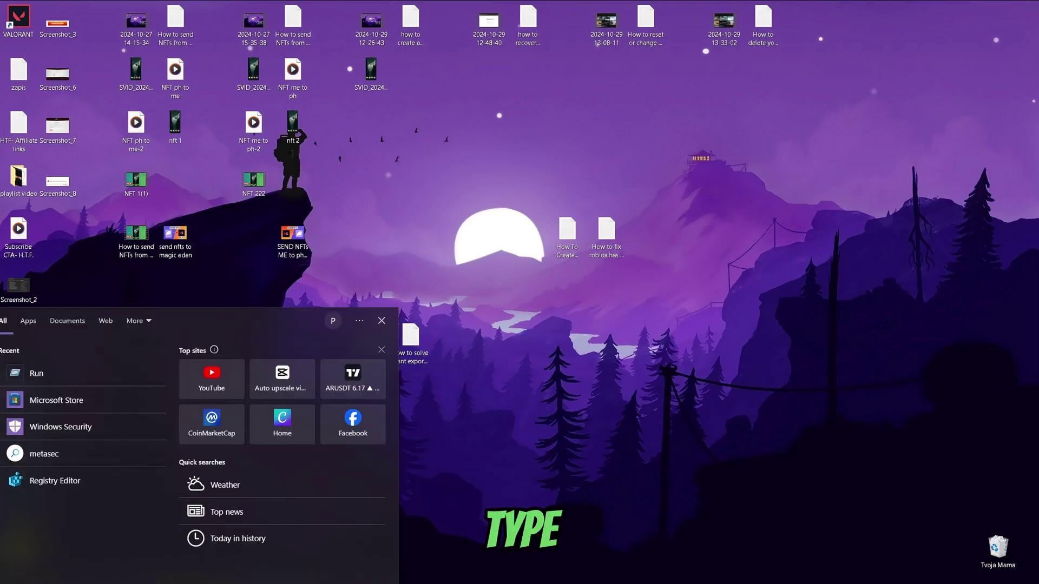
text(tas)
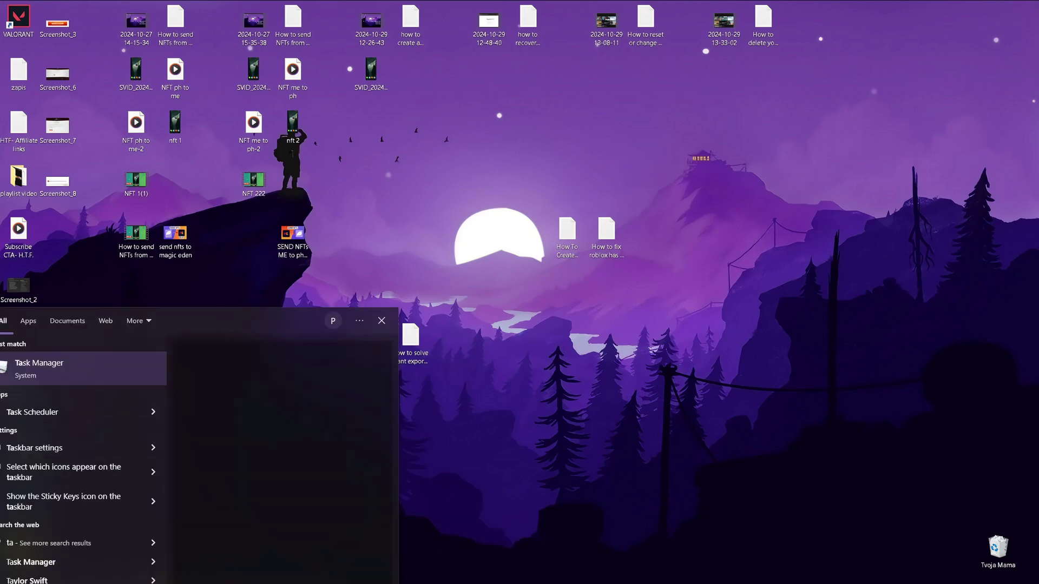
text(k manager)
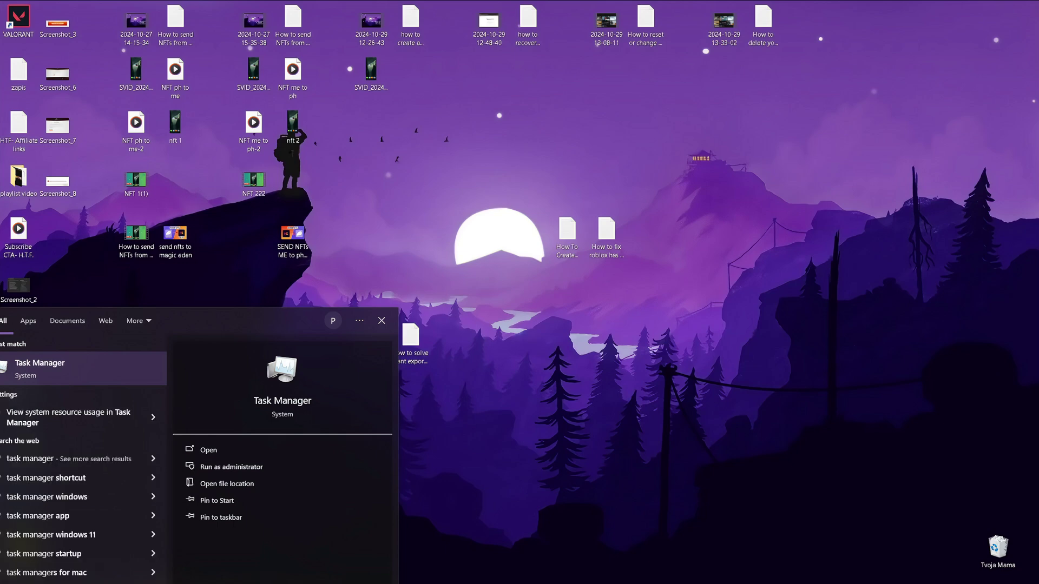
click(22, 364)
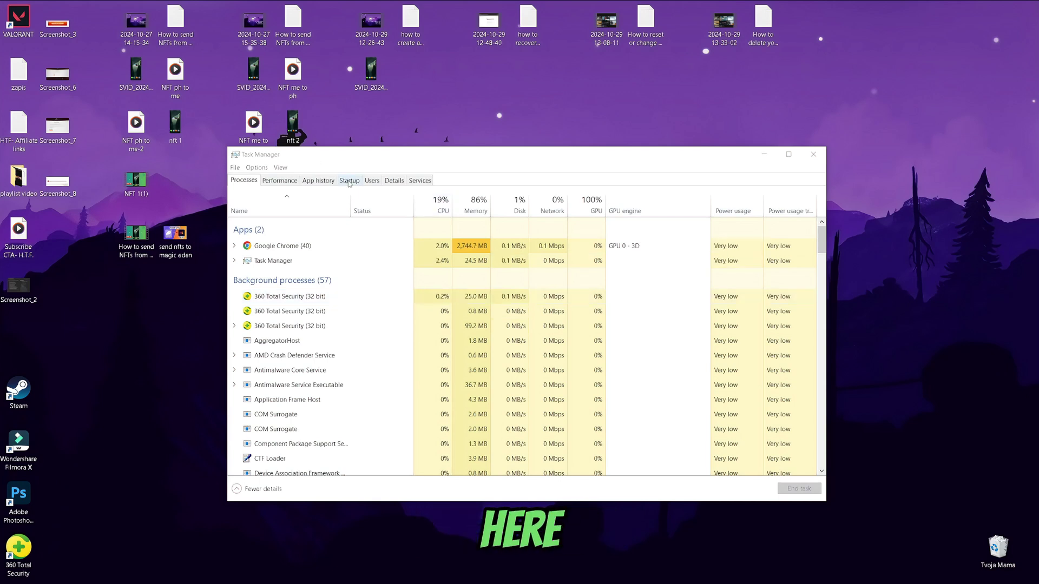
Step: Sort startup apps by Status and bring up options for 360 Total Security and Windows Security
click(349, 180)
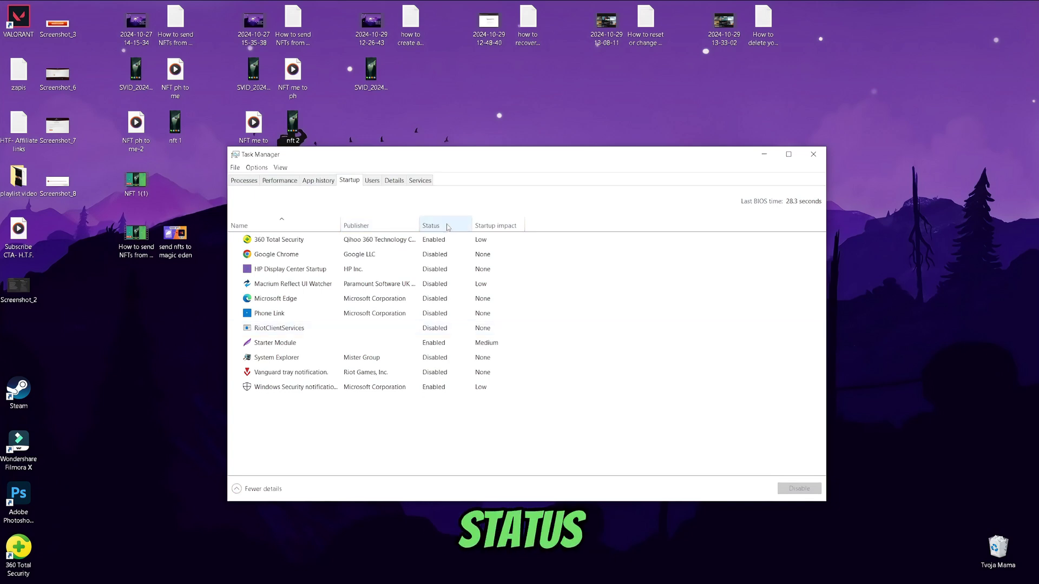
click(447, 225)
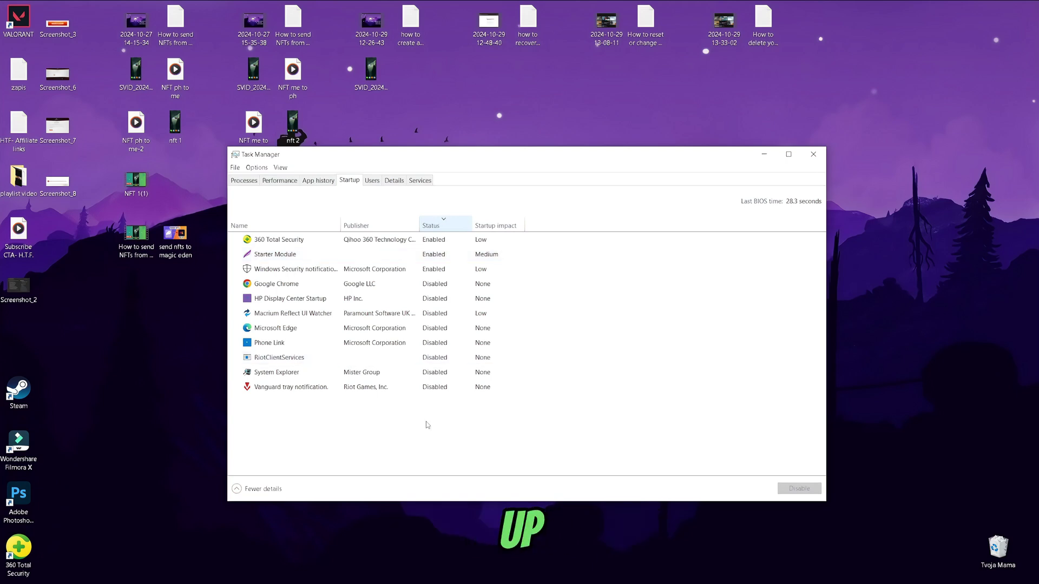
right_click(439, 241)
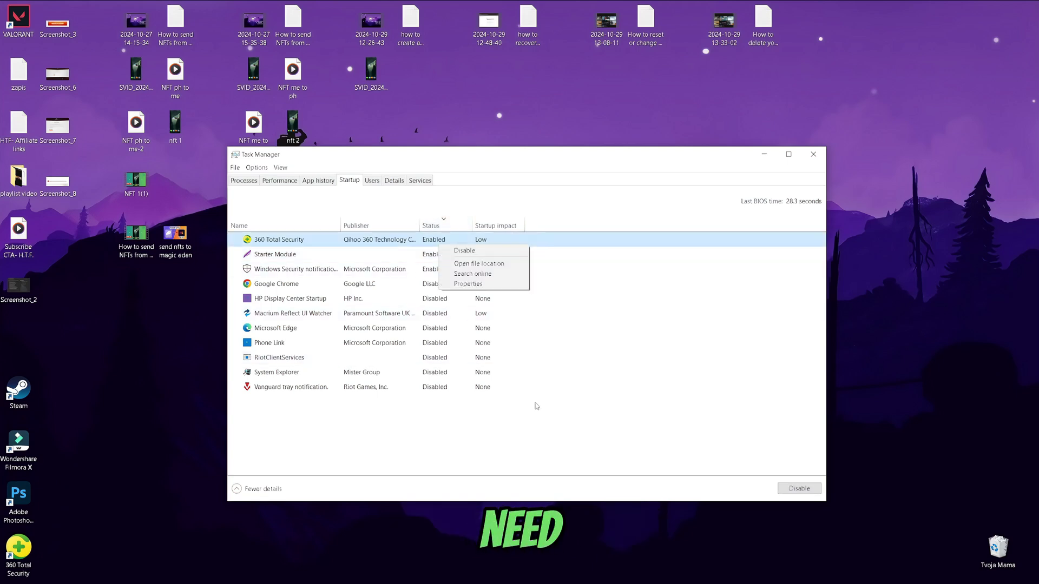
right_click(402, 264)
click(442, 292)
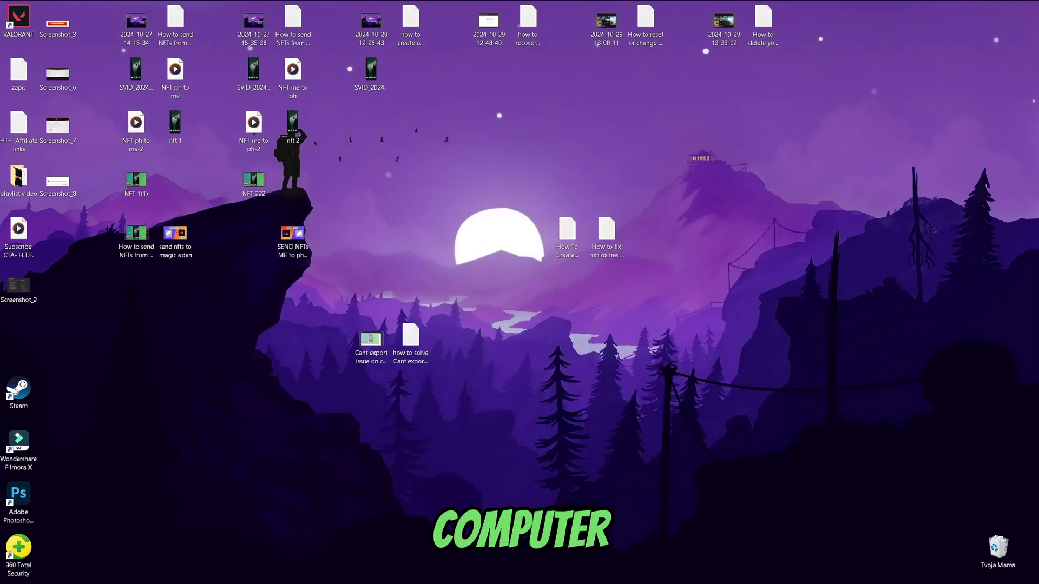
Step: Restart the PC from the Start menu's Power options
key(super)
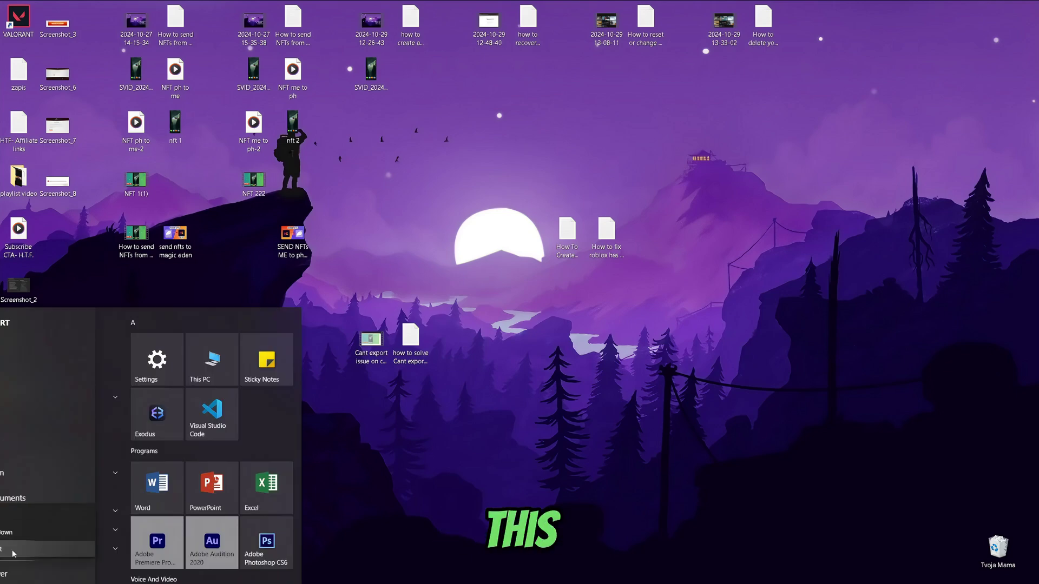
mouse_move(16, 530)
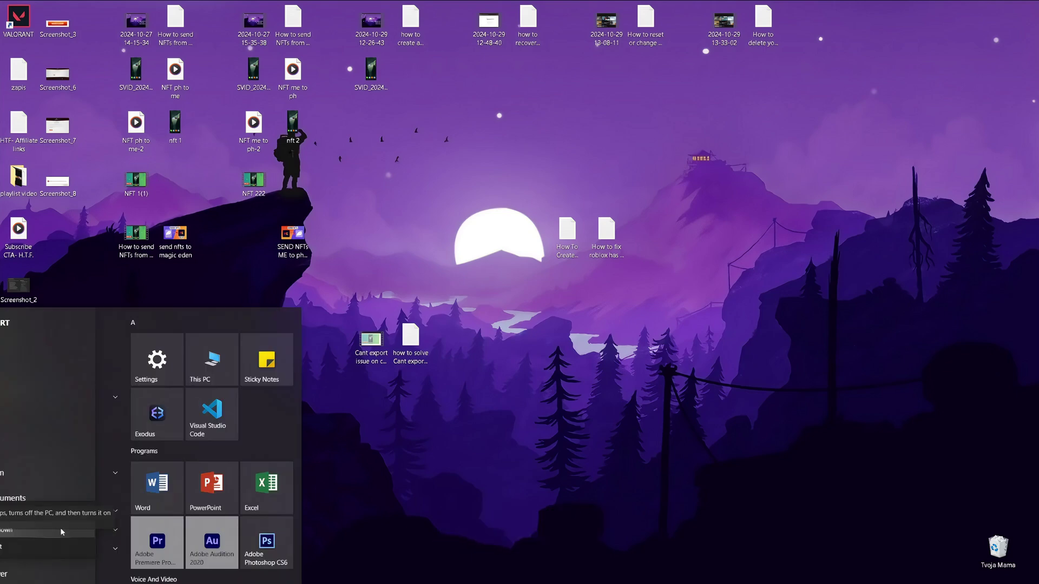
click(410, 480)
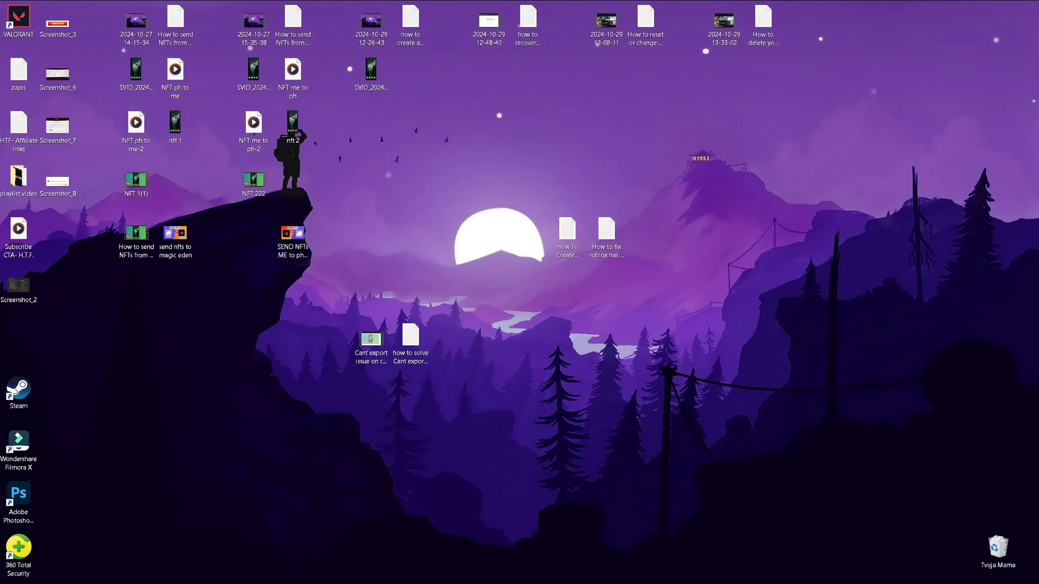
Step: Search Windows for 'microsoft store' to bring up the Store app
key(super+s)
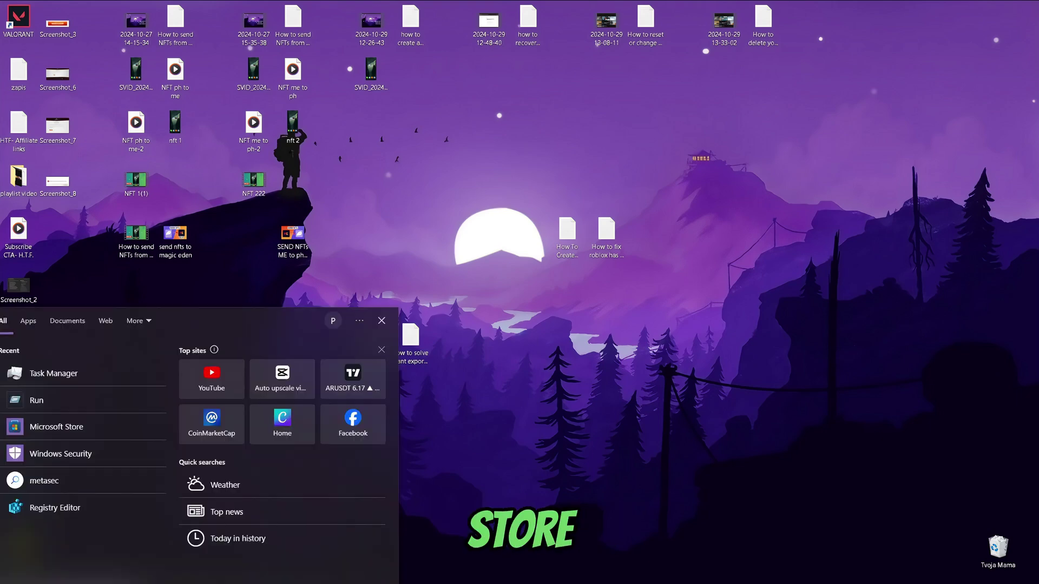
text(micro)
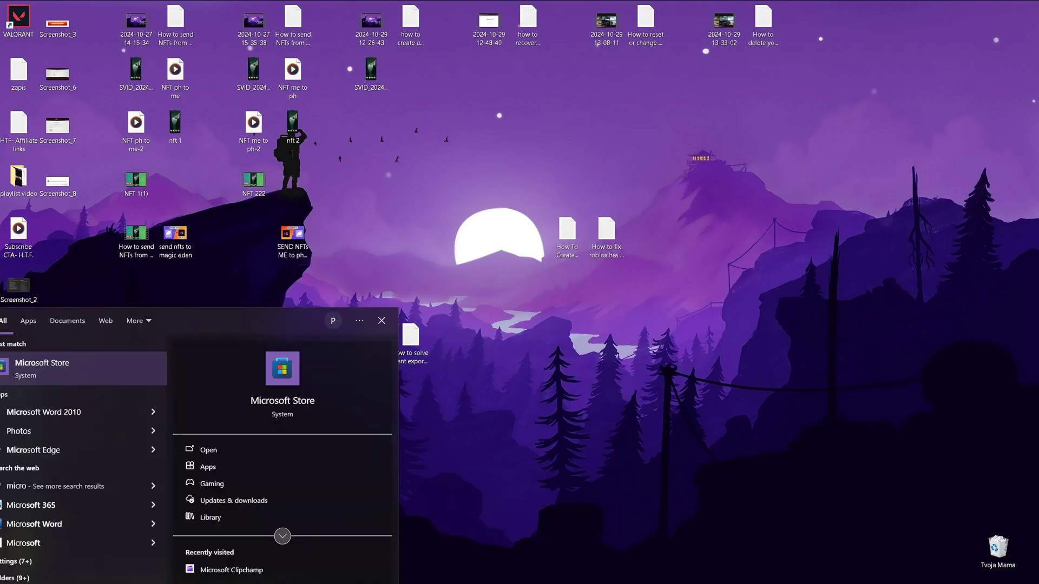
text(soft store)
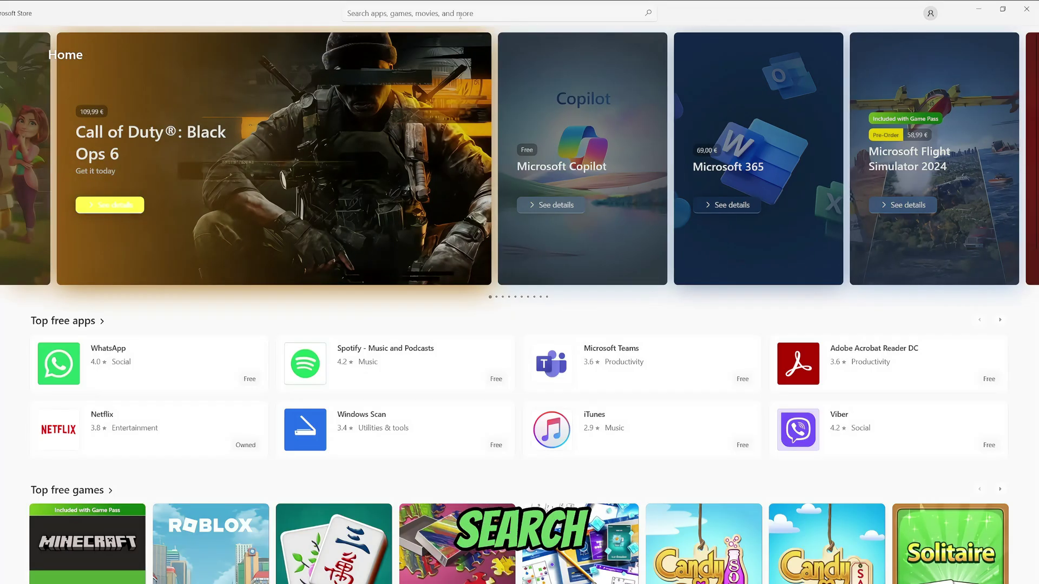
Step: Search the Store for 'roblox' and open the Roblox game page
click(460, 13)
text(robl)
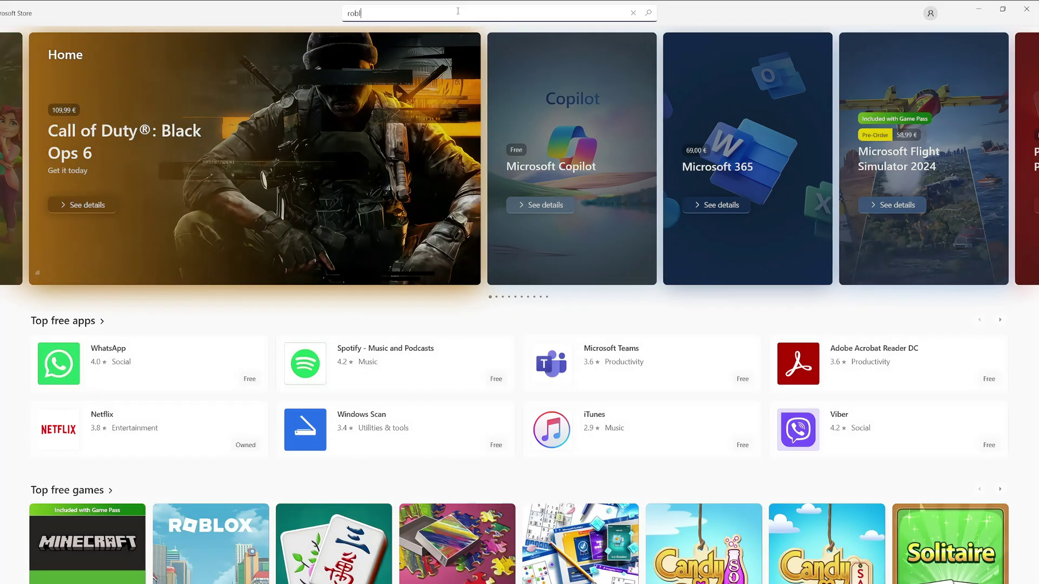
text(ox)
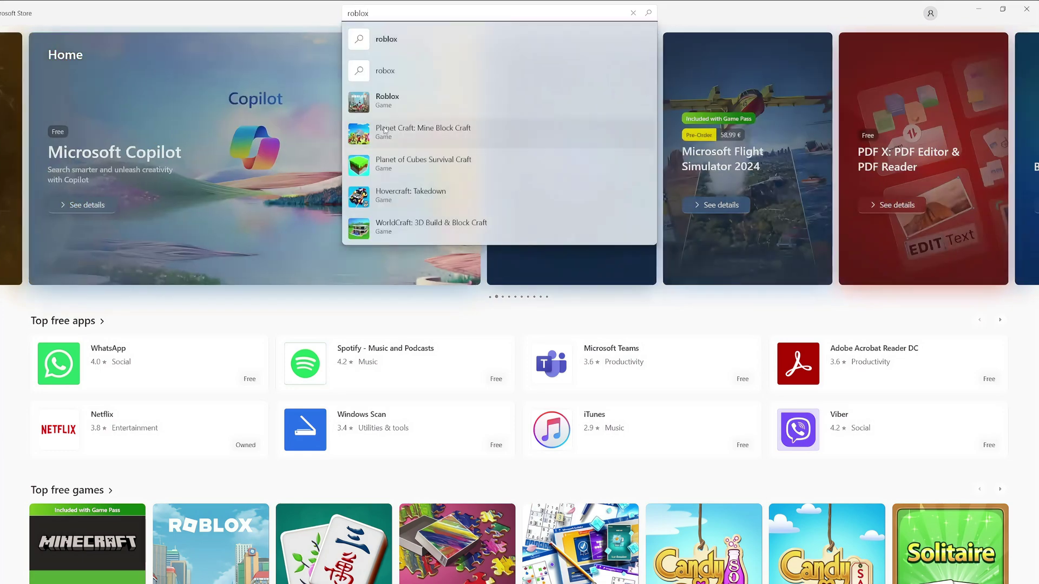
click(387, 99)
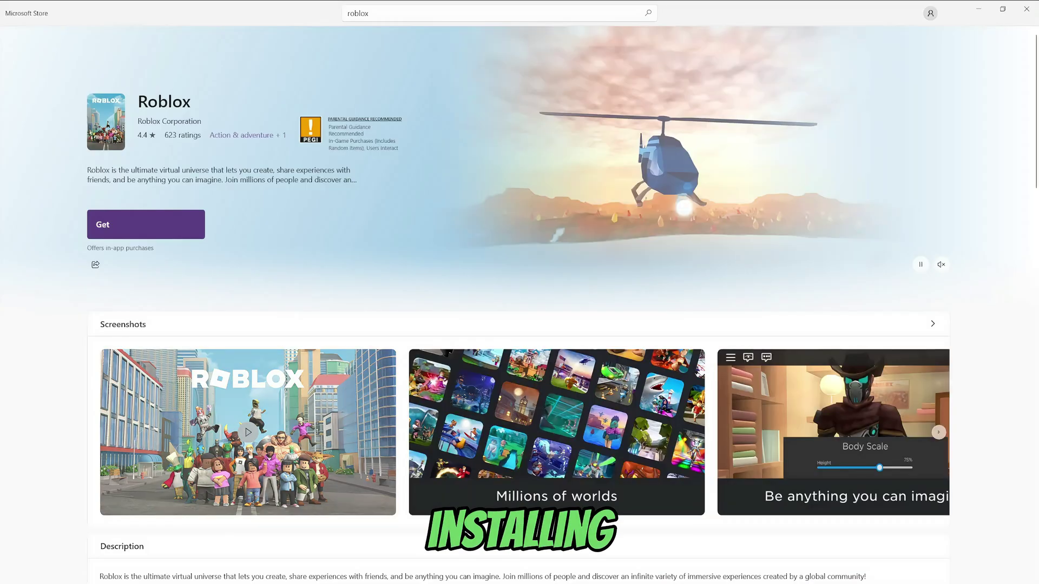